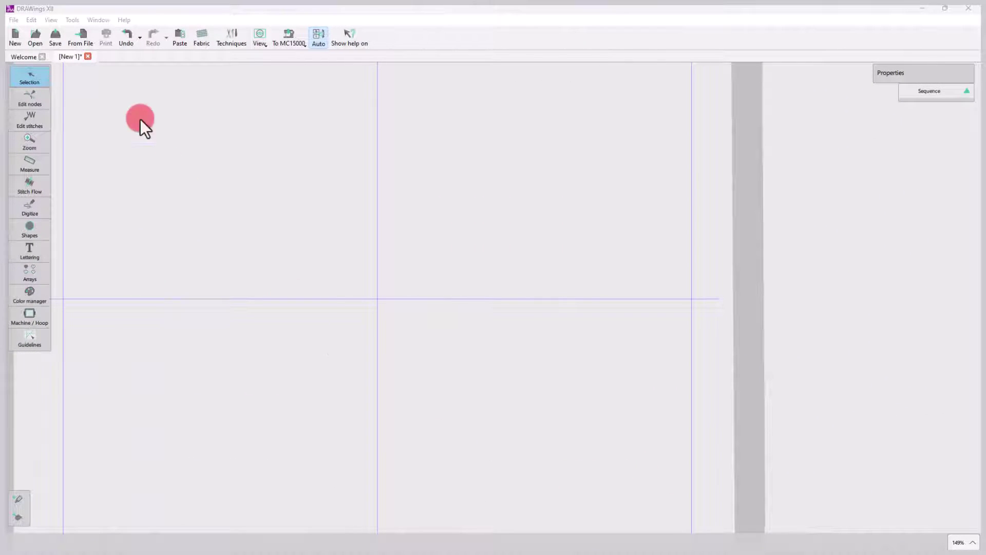
# - Open vector to embroidery-new.cmx as an embroidery design
pyautogui.click(82, 39)
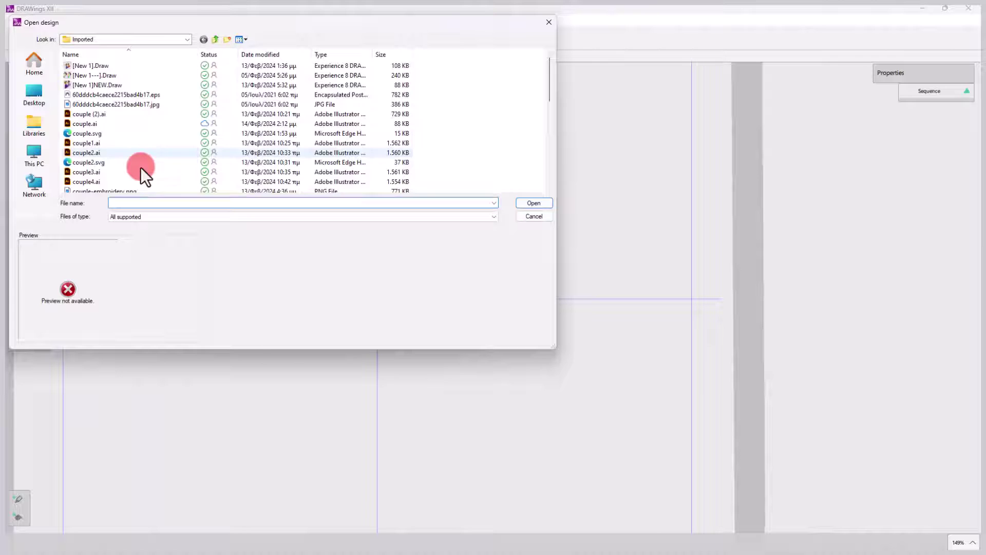
pyautogui.scroll(-5, 130, 171)
pyautogui.click(133, 145)
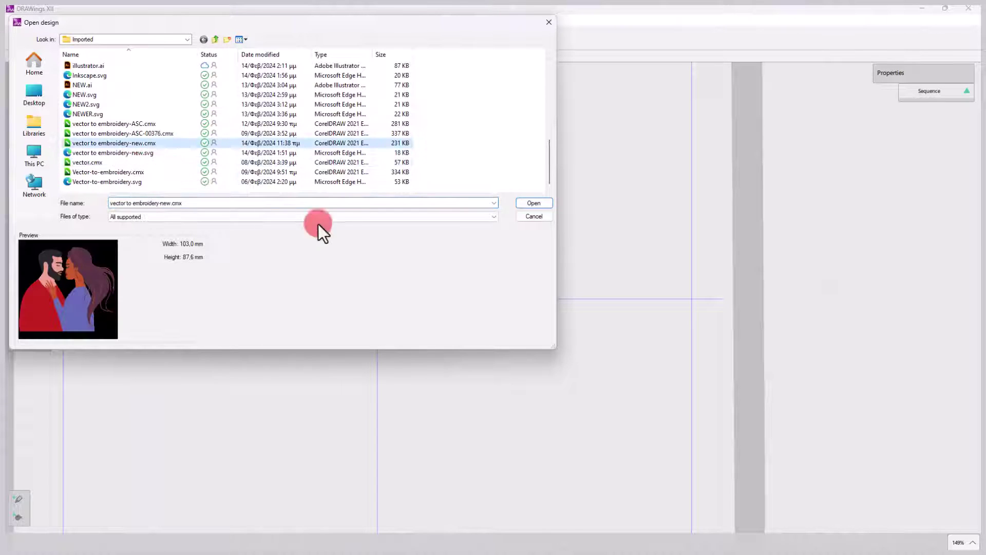
pyautogui.click(534, 203)
# - Ungroup the imported couple design into its separate objects, then deselect it
pyautogui.click(360, 272)
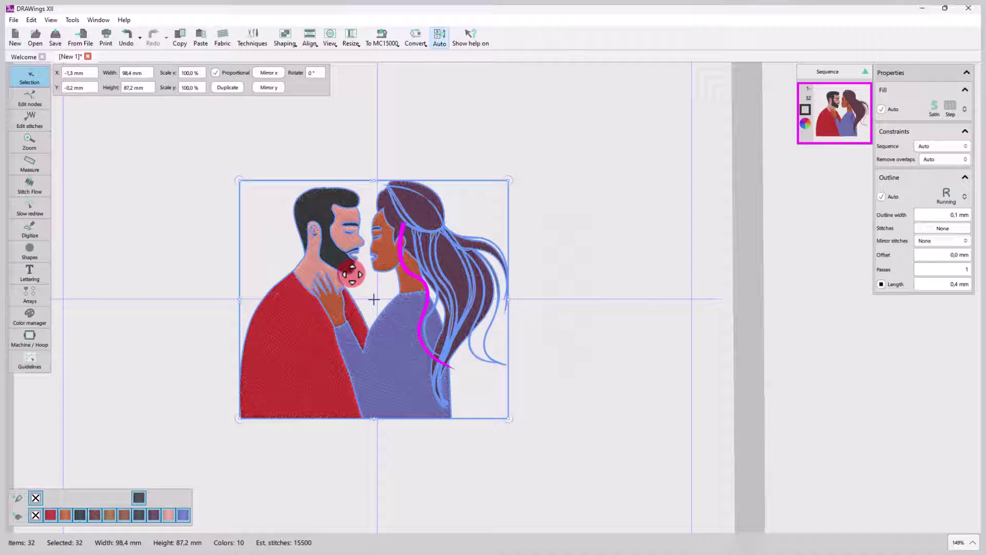
pyautogui.rightClick(326, 280)
pyautogui.click(349, 340)
pyautogui.click(498, 381)
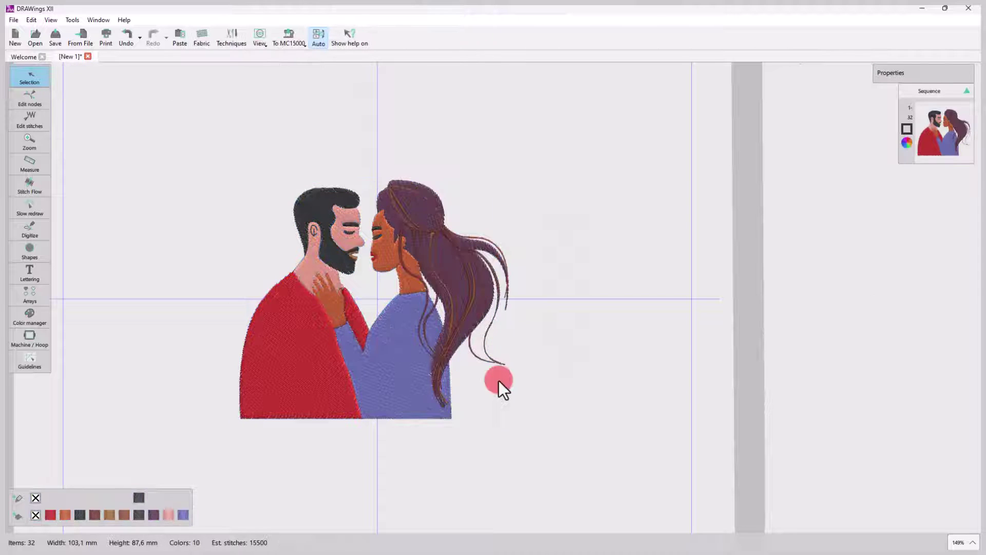
pyautogui.scroll(4, 421, 312)
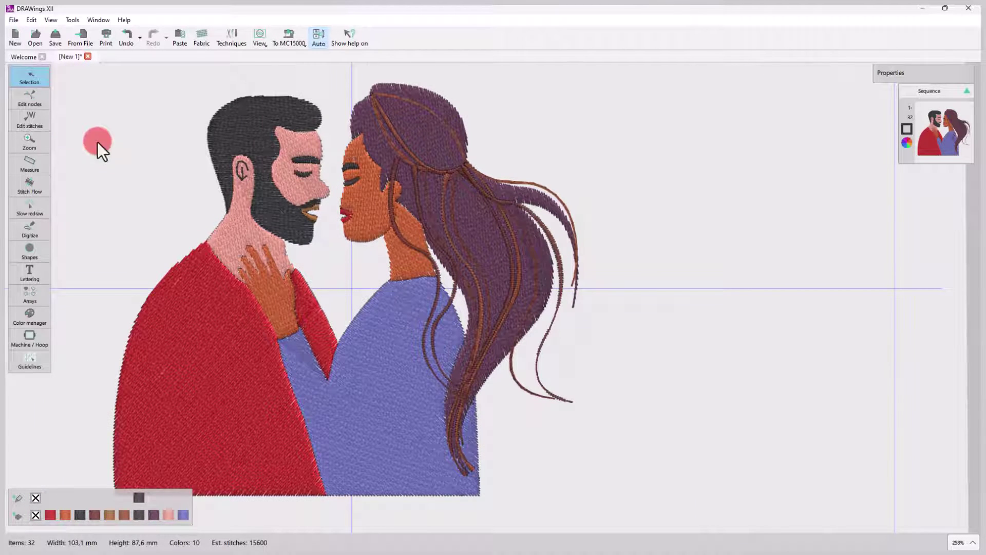
# - With Edit nodes, drag a node on the man's hair and beard shape near his cheek
pyautogui.click(29, 92)
pyautogui.click(252, 152)
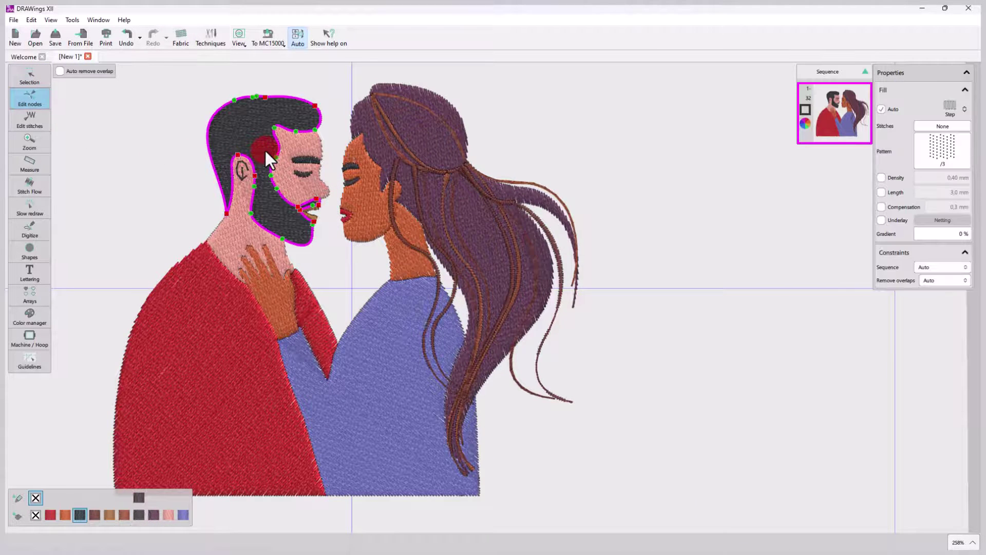
pyautogui.scroll(5, 265, 153)
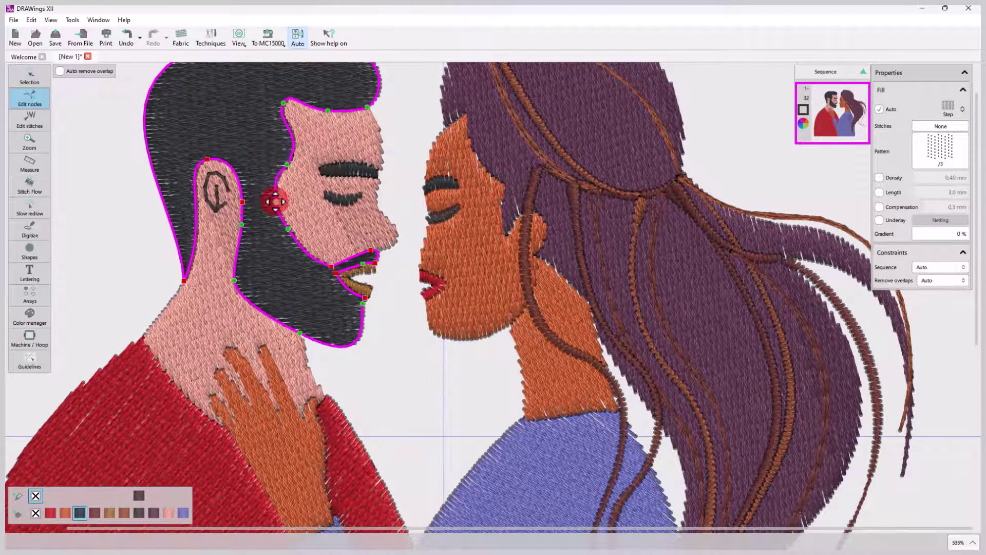
pyautogui.moveTo(274, 203); pyautogui.dragTo(330, 308)
pyautogui.click(303, 216)
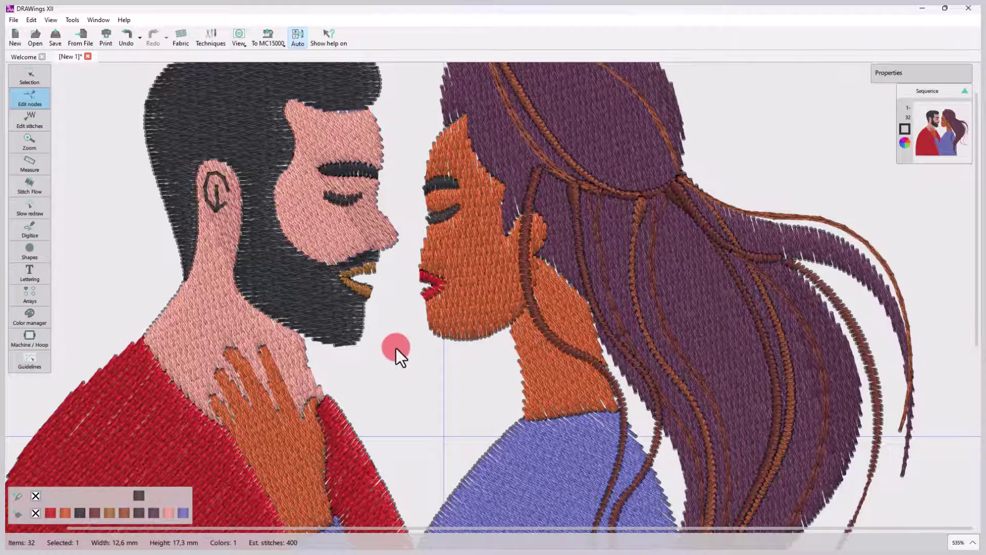
pyautogui.scroll(-3, 396, 348)
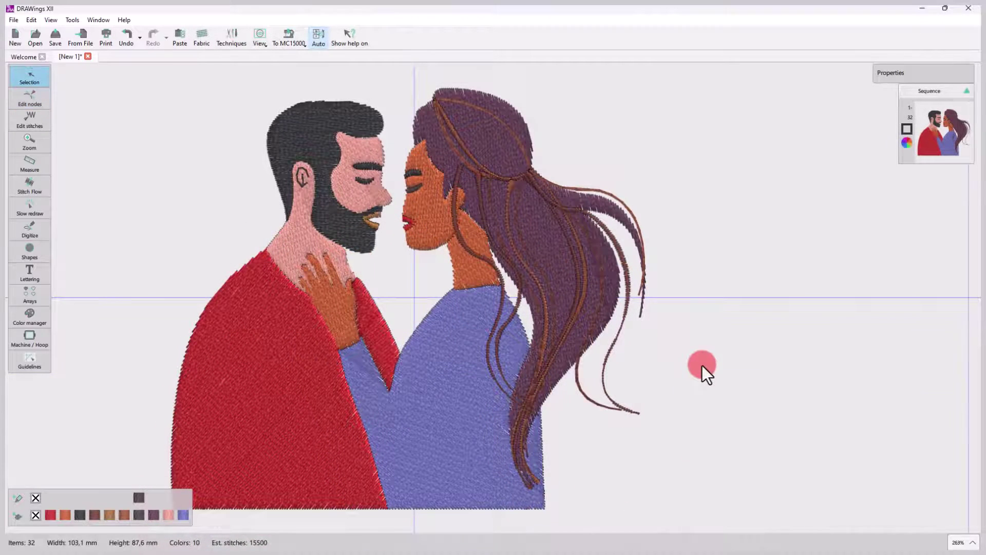
# - Give both hair objects a Piping fill with a custom density of 0,3
pyautogui.click(552, 234)
pyautogui.keyDown('shift'); pyautogui.click(304, 113); pyautogui.keyUp('shift')
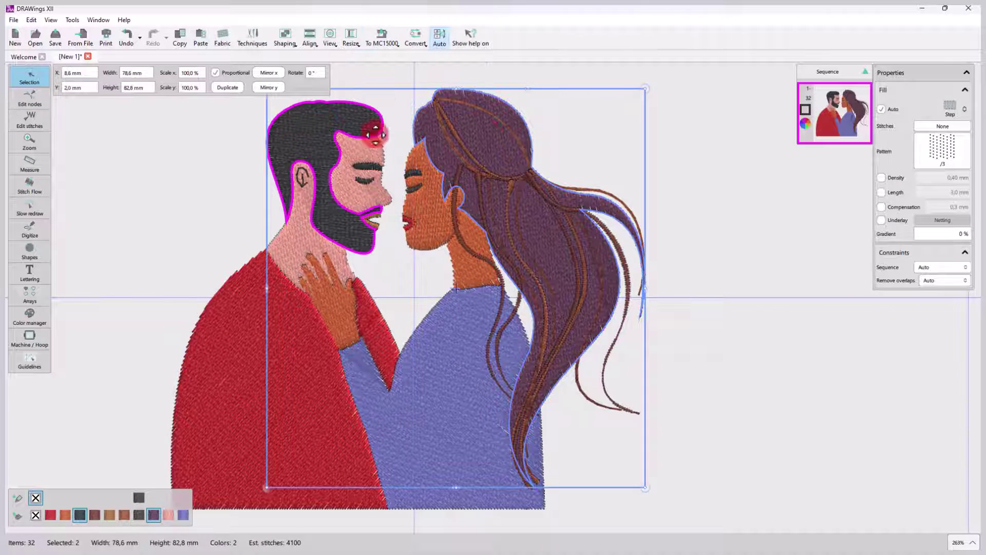
pyautogui.click(941, 113)
pyautogui.click(941, 128)
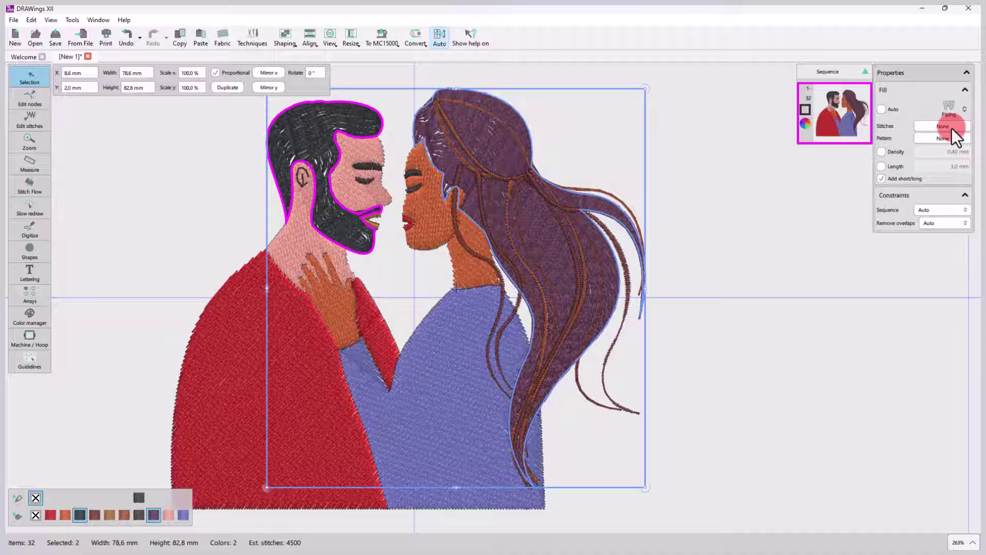
pyautogui.click(948, 150)
pyautogui.write('0,3')
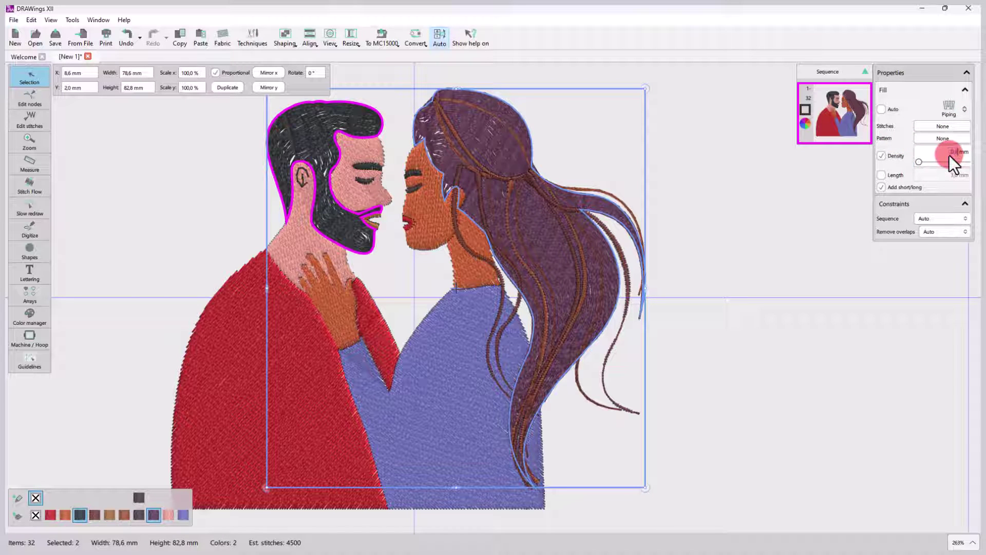
pyautogui.press('Return')
pyautogui.click(940, 150)
# - Change the blouse's fill pattern and give the red shirt the broken lines 2 pattern
pyautogui.click(630, 323)
pyautogui.click(951, 146)
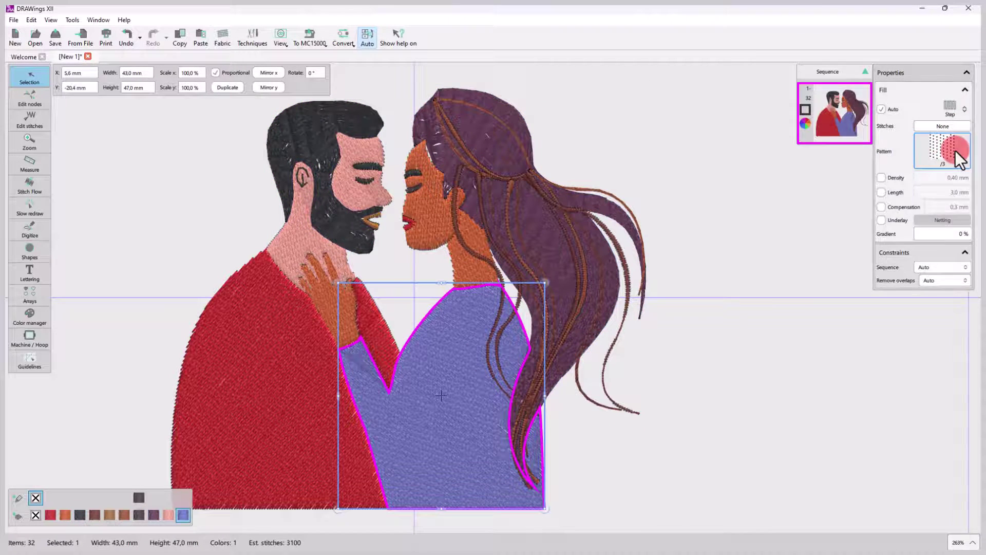
pyautogui.click(874, 152)
pyautogui.click(321, 380)
pyautogui.click(951, 148)
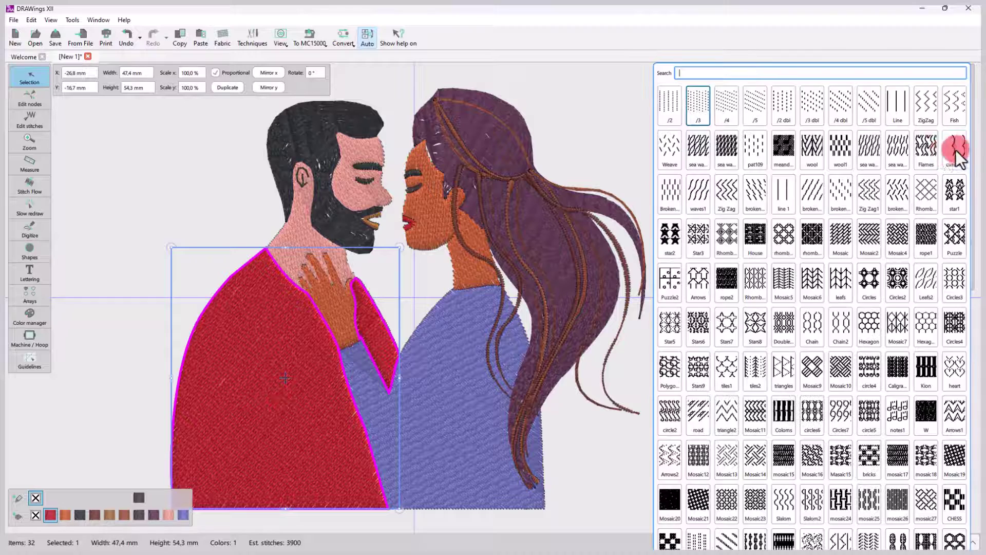
pyautogui.click(812, 149)
pyautogui.click(731, 196)
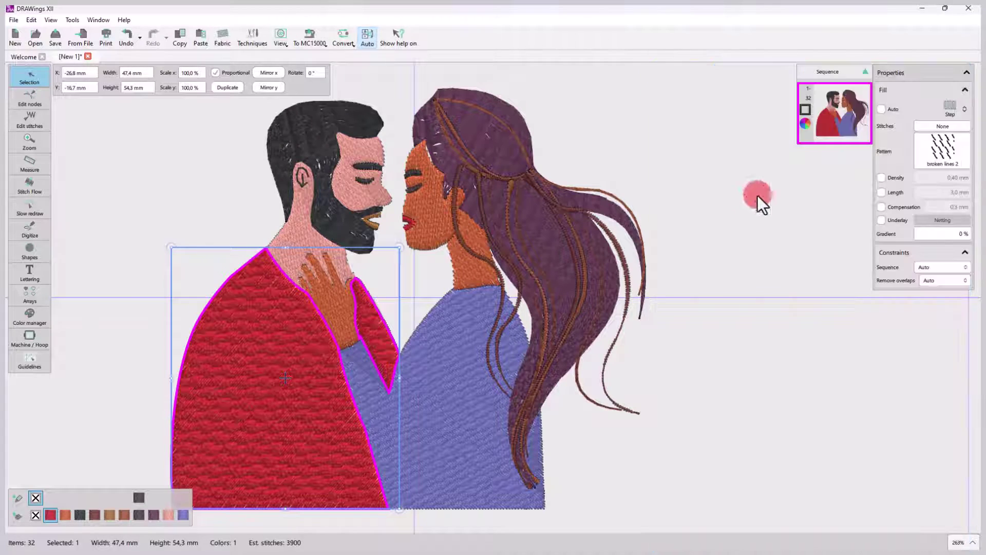
pyautogui.click(673, 356)
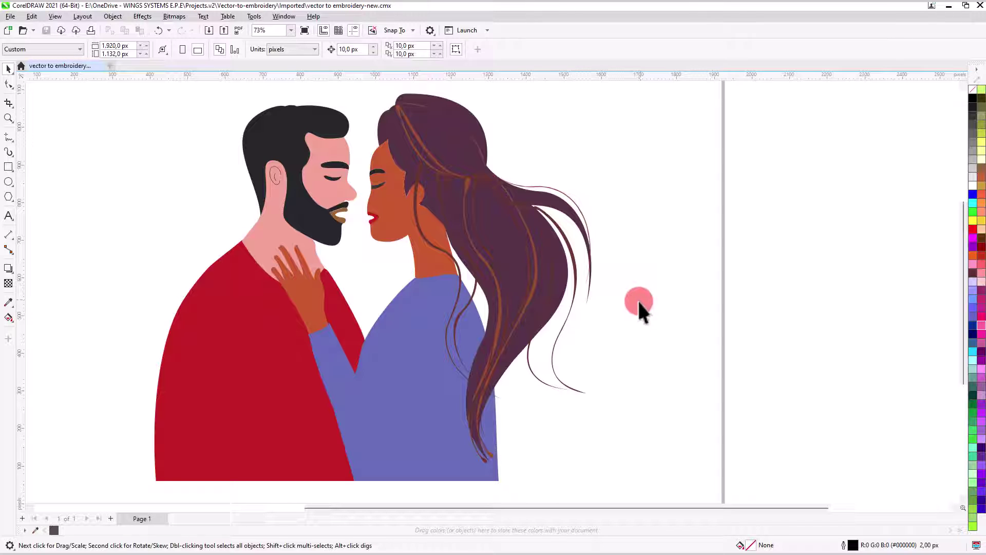
# - Save As vector to embroidery-new.cmx using CMX - Corel Presentation Exchange Legacy format
pyautogui.click(10, 16)
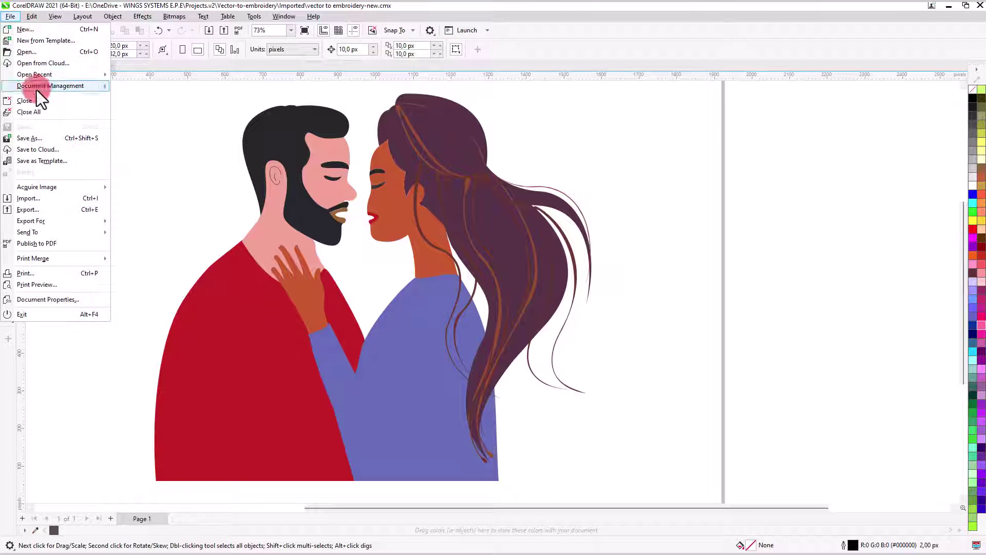
pyautogui.click(51, 138)
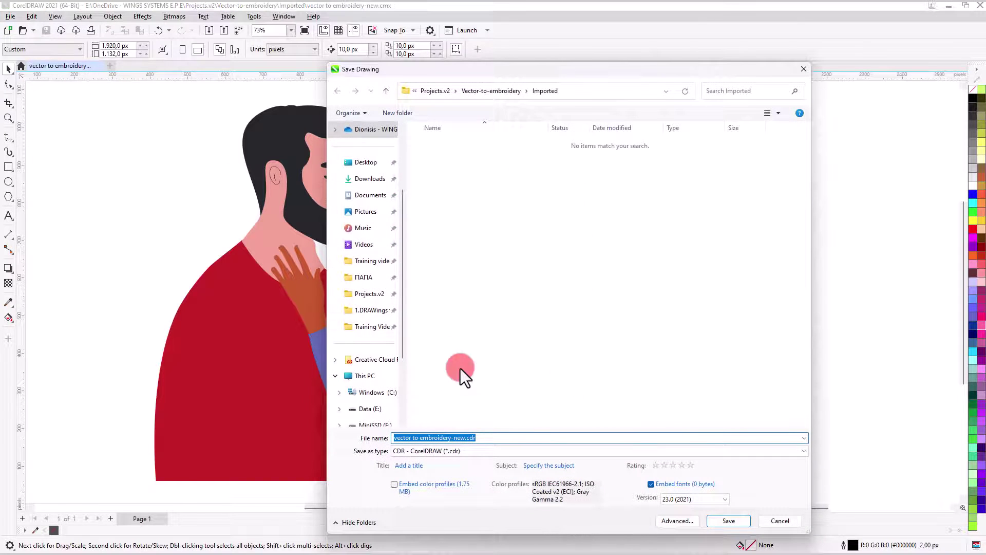
pyautogui.click(471, 451)
pyautogui.click(454, 236)
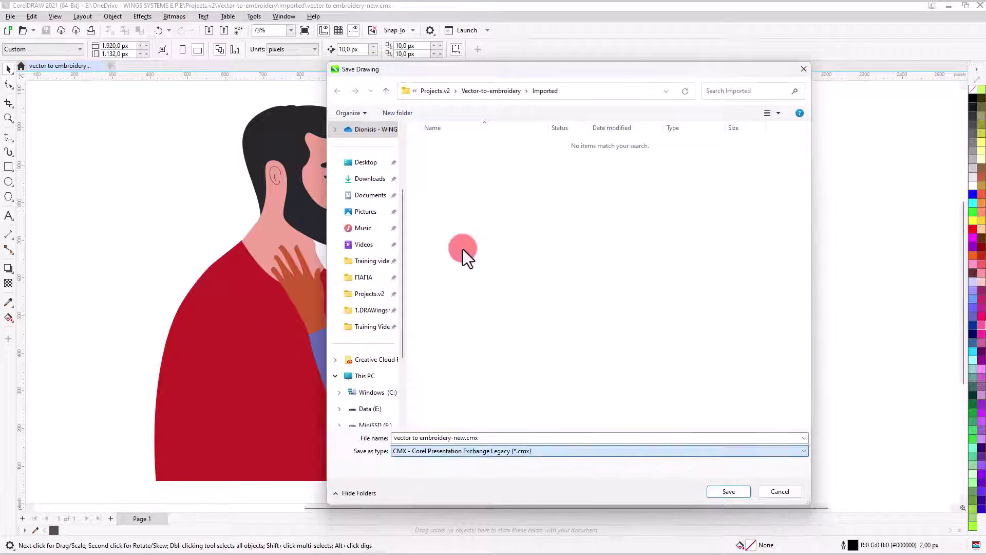
pyautogui.click(729, 491)
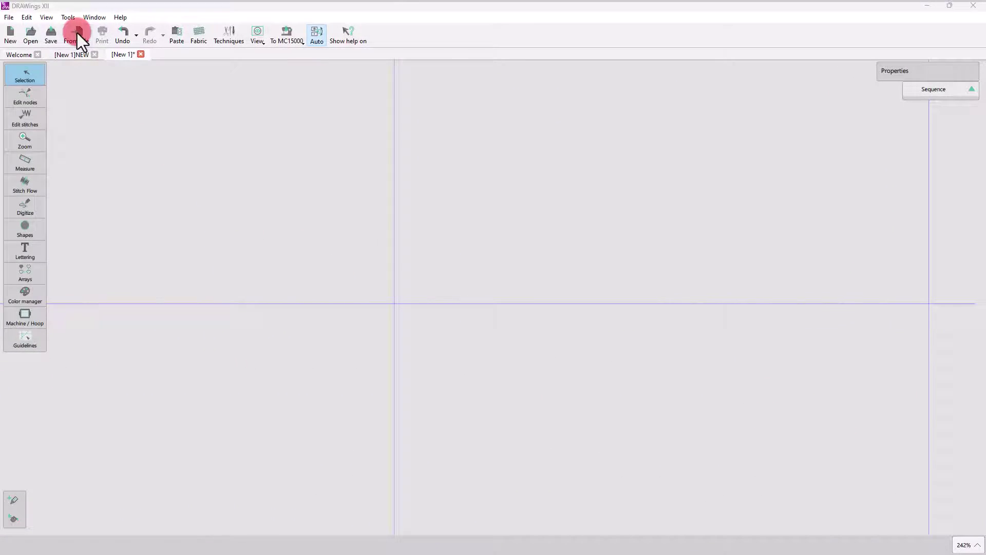
# - Import vector to embroidery-new.cmx via From File into the new design, then deselect it
pyautogui.click(77, 33)
pyautogui.click(108, 64)
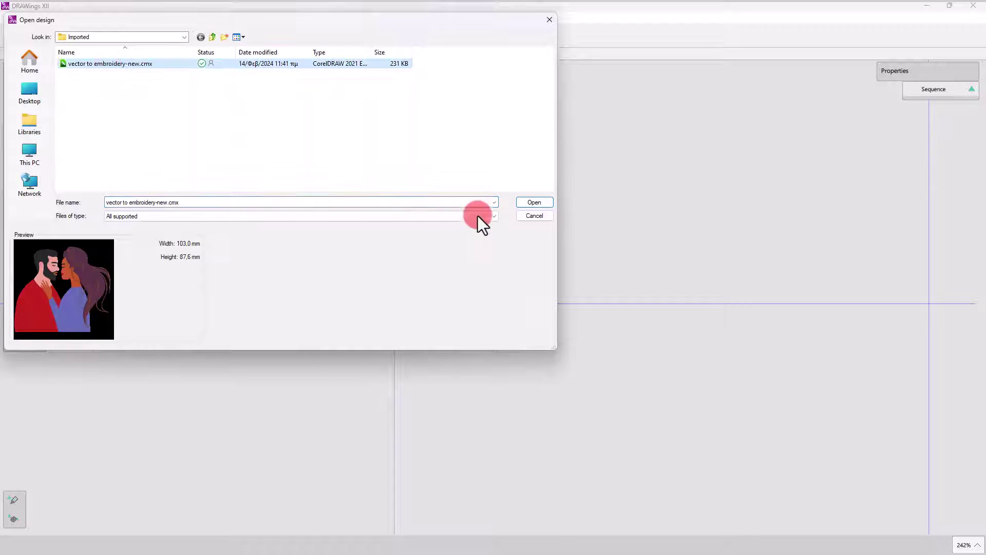
pyautogui.click(533, 202)
pyautogui.scroll(-2, 406, 308)
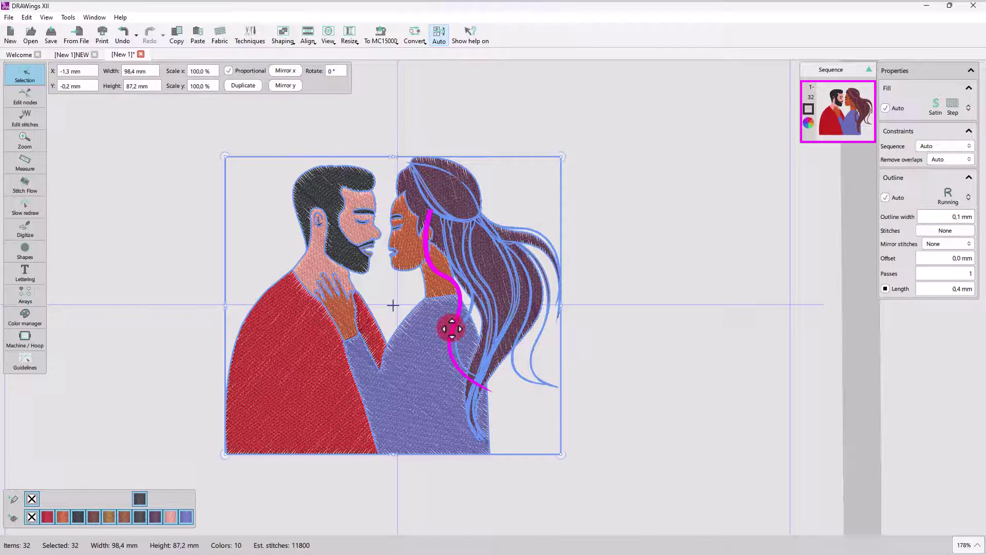
pyautogui.click(568, 375)
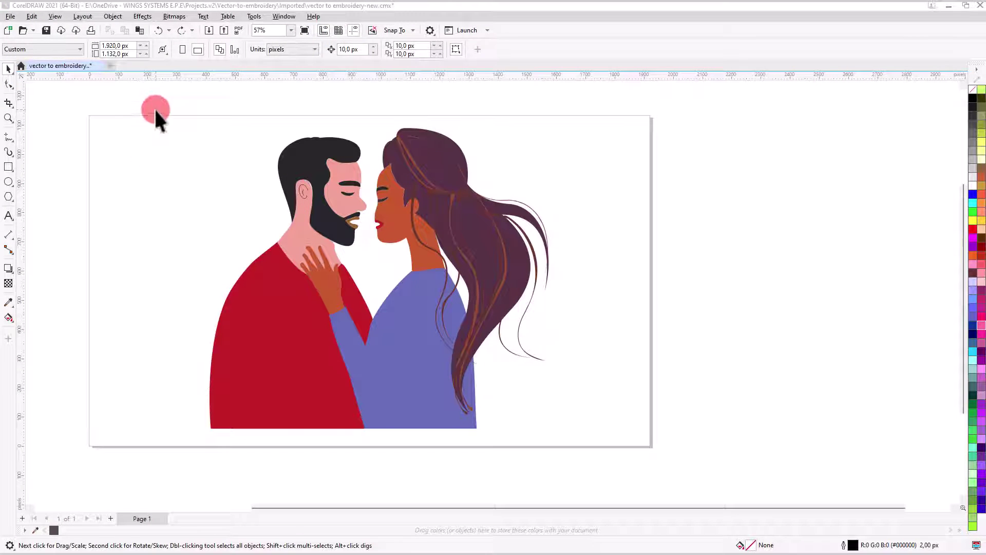
# - Copy all the couple artwork in CorelDRAW and paste it into DRAWings XII as embroidery
pyautogui.moveTo(154, 113); pyautogui.dragTo(548, 440)
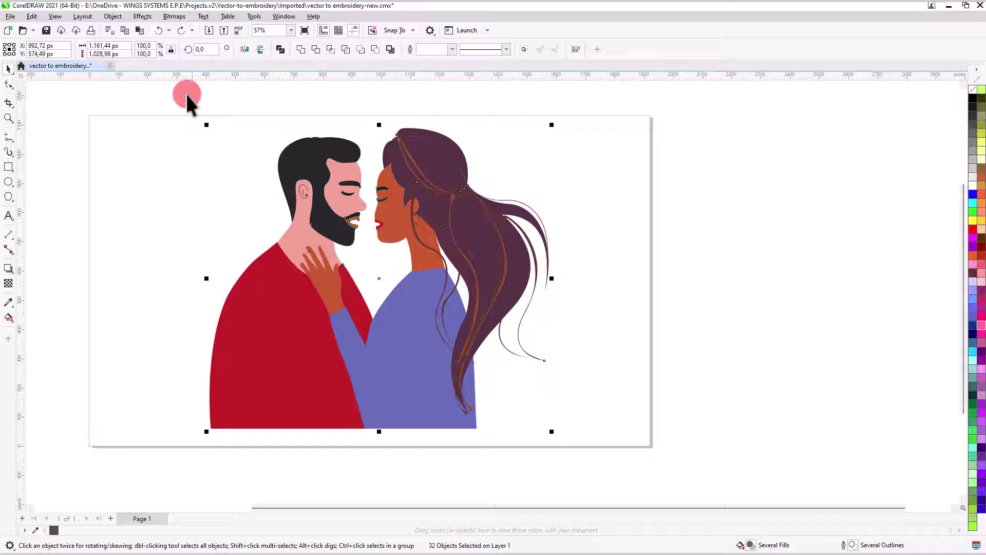
pyautogui.click(32, 16)
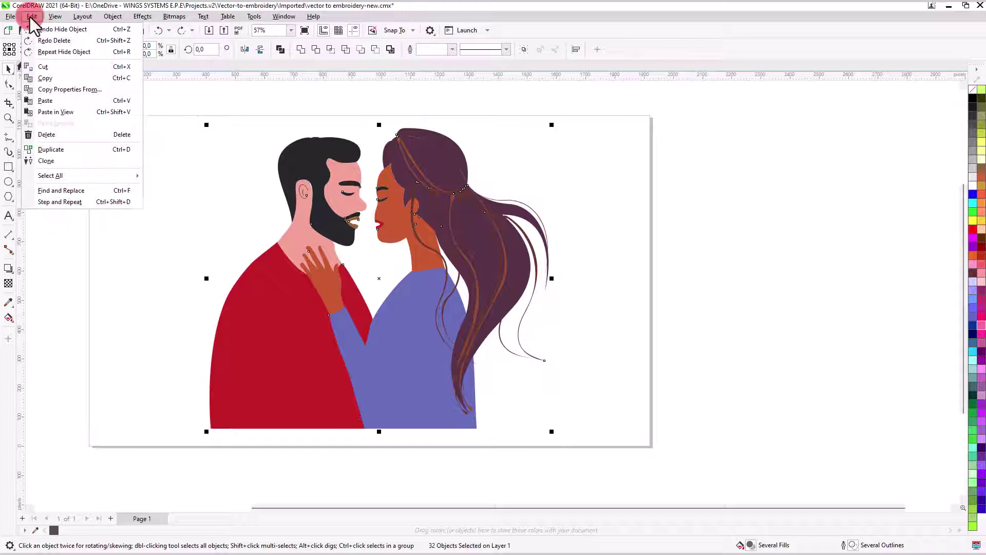
pyautogui.click(59, 79)
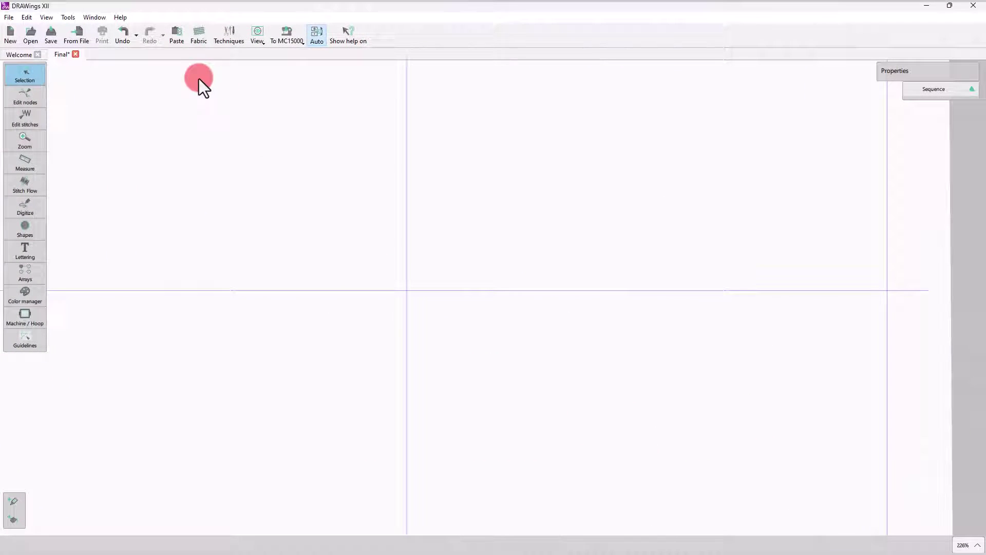
pyautogui.click(174, 34)
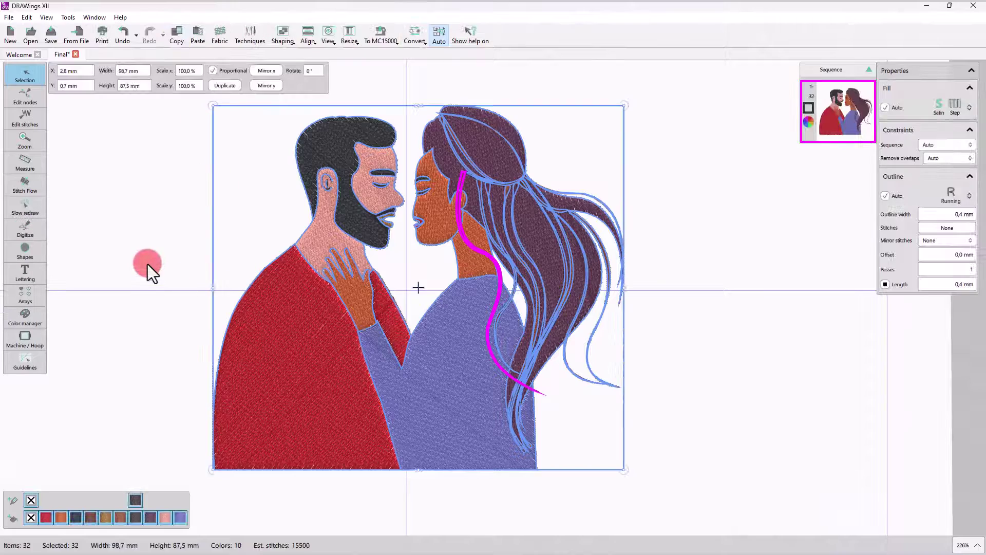
pyautogui.click(176, 303)
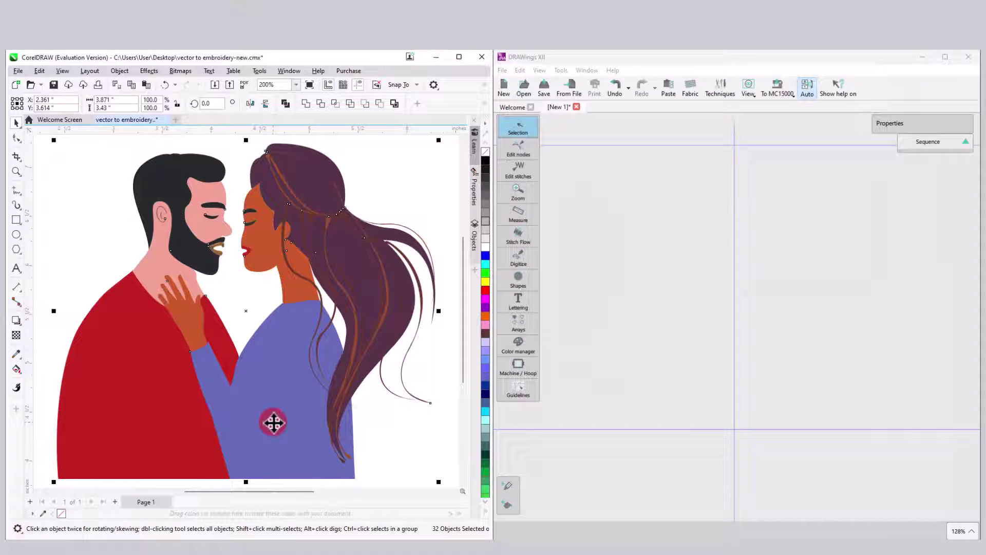
# - Drag the couple artwork from the CorelDRAW window onto the DRAWings XII canvas
pyautogui.moveTo(273, 422); pyautogui.dragTo(565, 429)
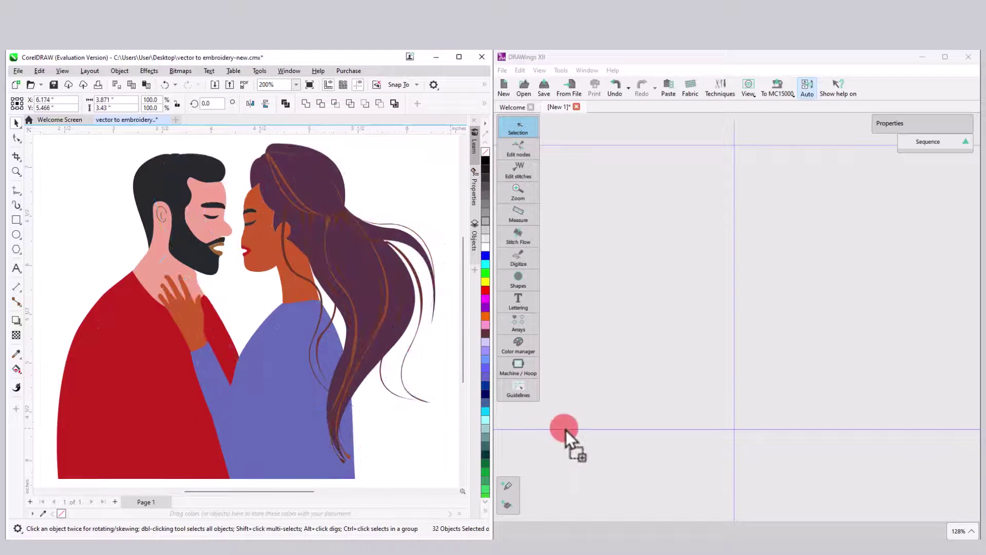
pyautogui.moveTo(653, 421); pyautogui.dragTo(611, 495)
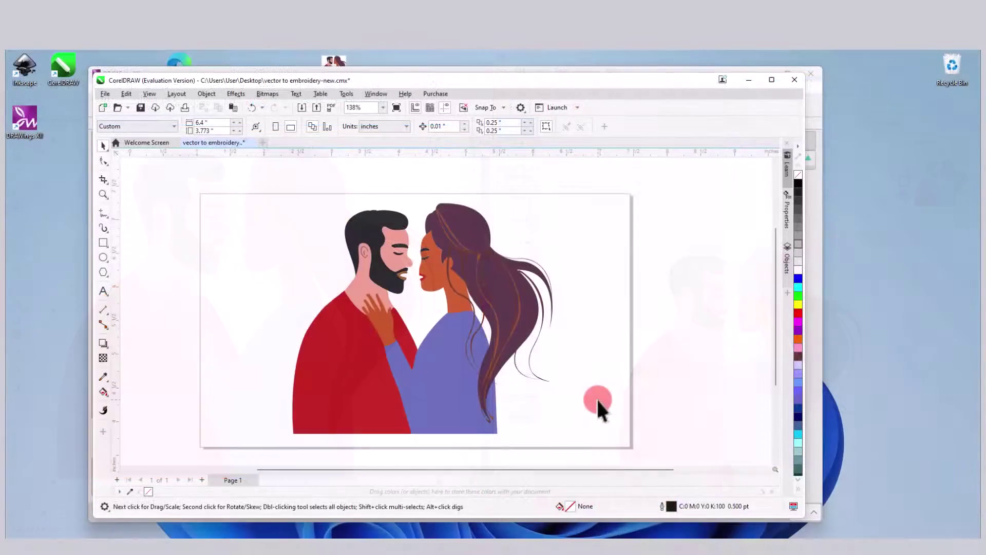
# - Select all 32 objects, drag them into DRAWings XII, and move the embroidery up-right onto the hoop
pyautogui.hotkey('ctrl', 'a')
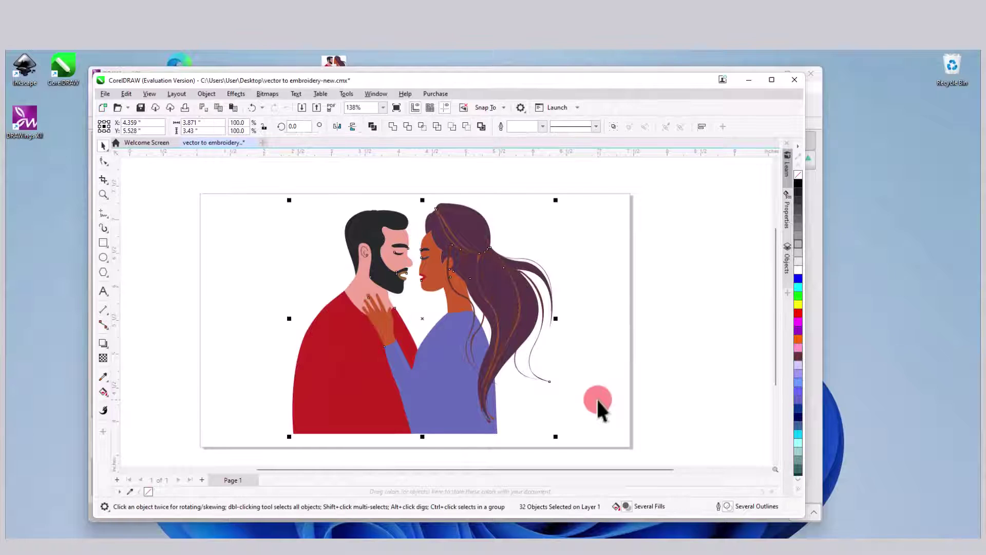
pyautogui.moveTo(473, 331)
pyautogui.mouseDown()
pyautogui.moveTo(350, 402)
pyautogui.moveTo(326, 477)
pyautogui.moveTo(269, 529)
pyautogui.moveTo(204, 533)
pyautogui.moveTo(201, 523)
pyautogui.moveTo(331, 411)
pyautogui.mouseUp()
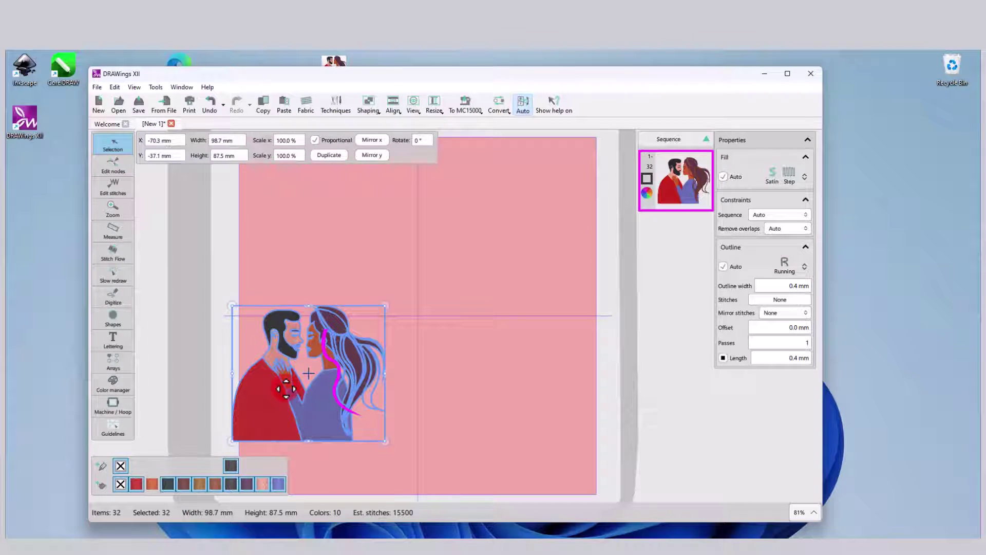
pyautogui.moveTo(327, 348); pyautogui.dragTo(406, 281)
pyautogui.scroll(2, 392, 293)
pyautogui.scroll(1, 389, 304)
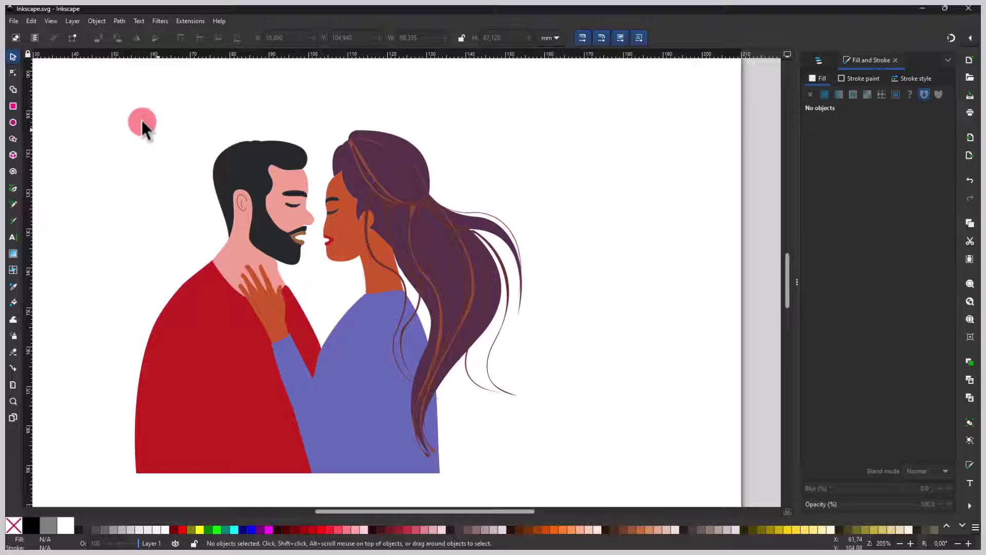
# - Use Save As to store the Inkscape drawing as Inkscape.svg in the Imported folder
pyautogui.click(17, 22)
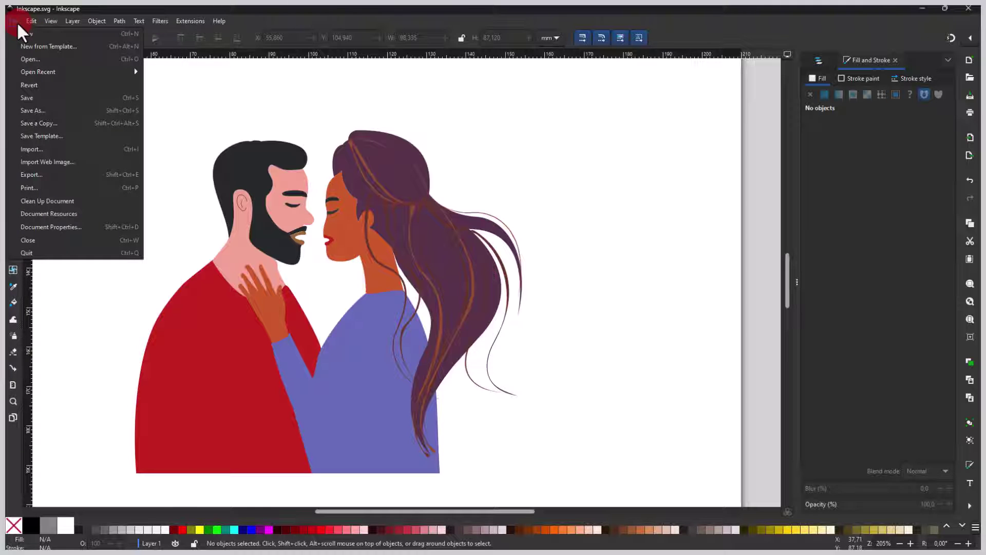
pyautogui.click(40, 109)
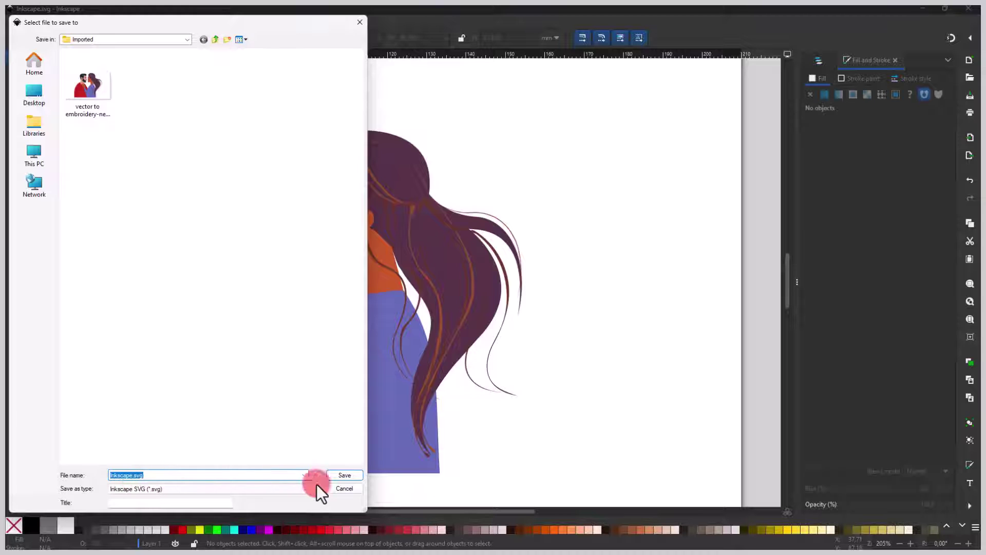
pyautogui.click(343, 475)
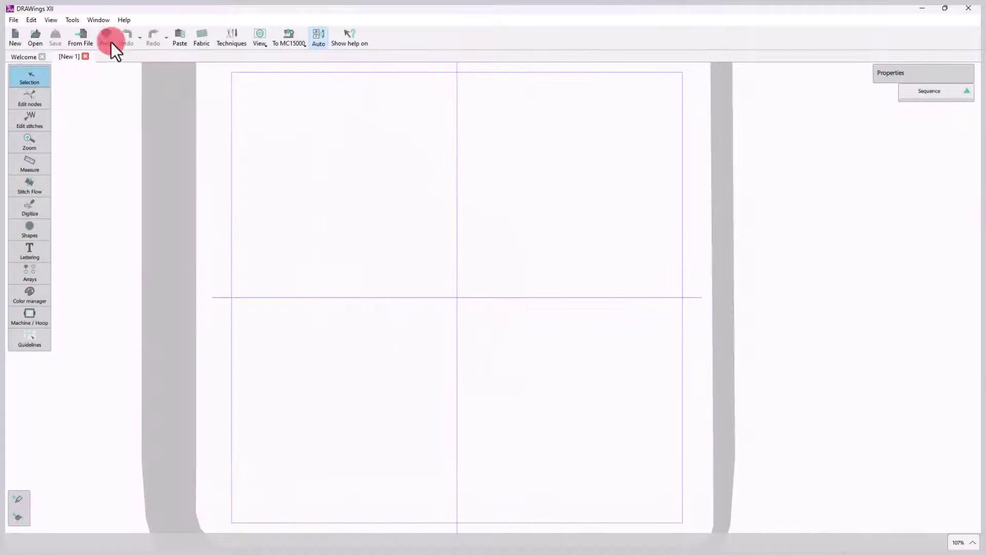
# - Open Inkscape.svg from the Imported folder as embroidery, then deselect it
pyautogui.click(80, 34)
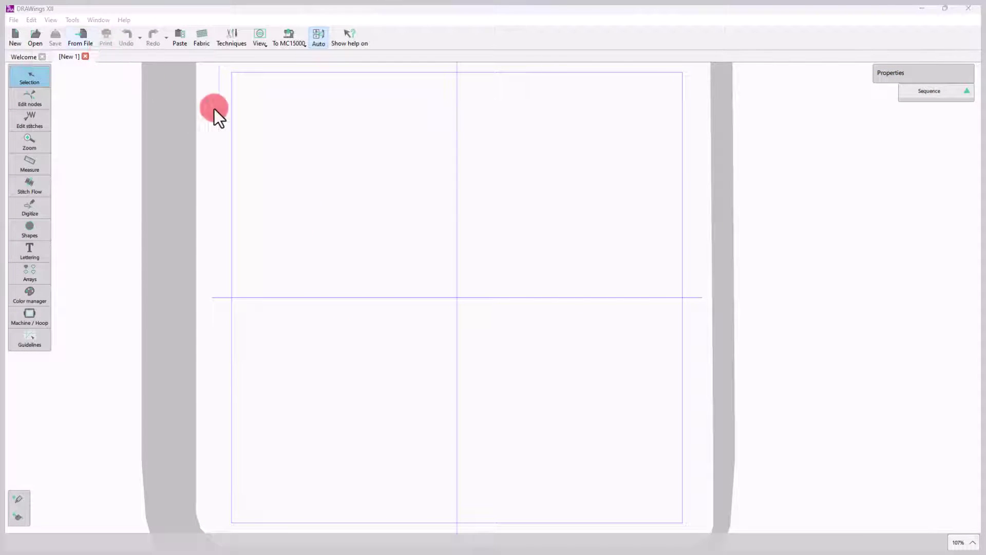
pyautogui.click(104, 76)
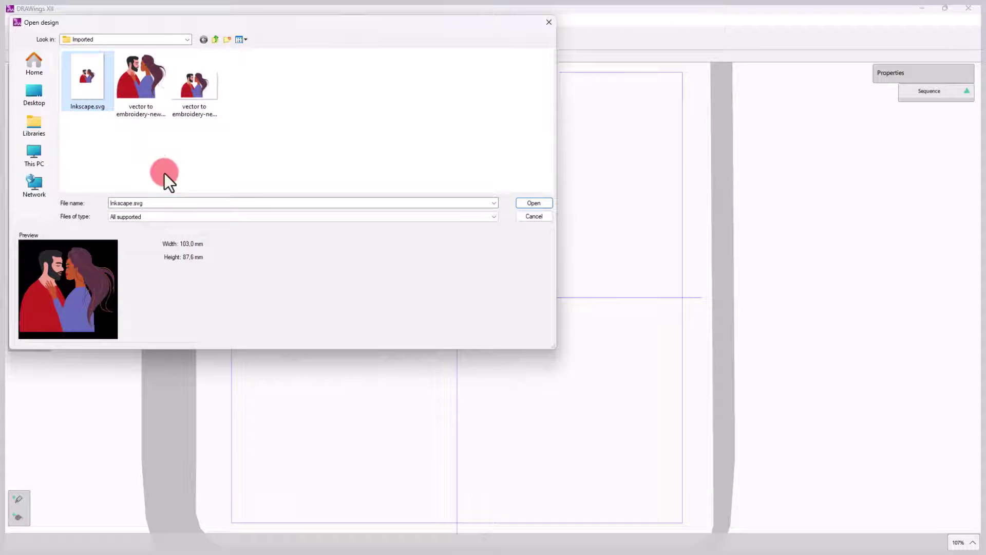
pyautogui.click(532, 205)
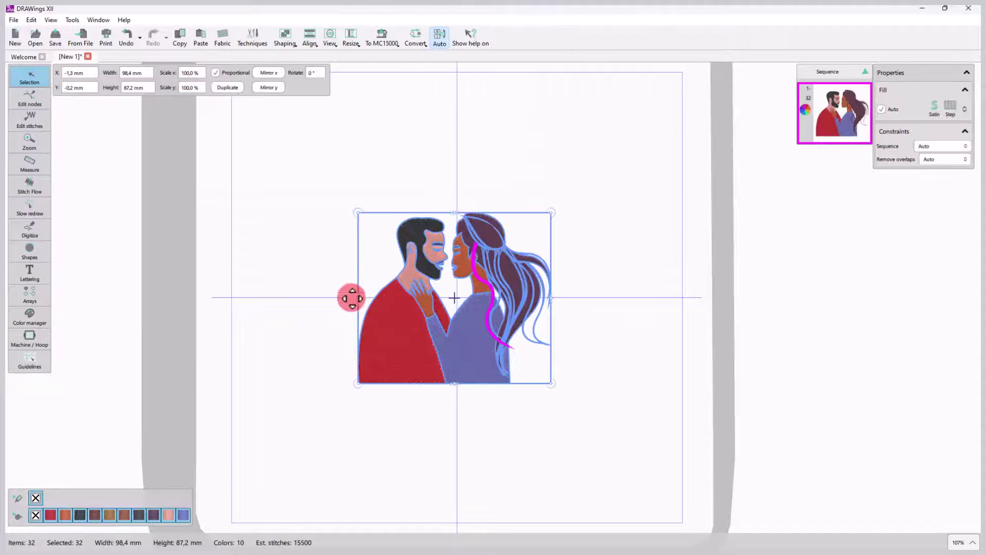
pyautogui.click(329, 307)
pyautogui.scroll(4, 403, 322)
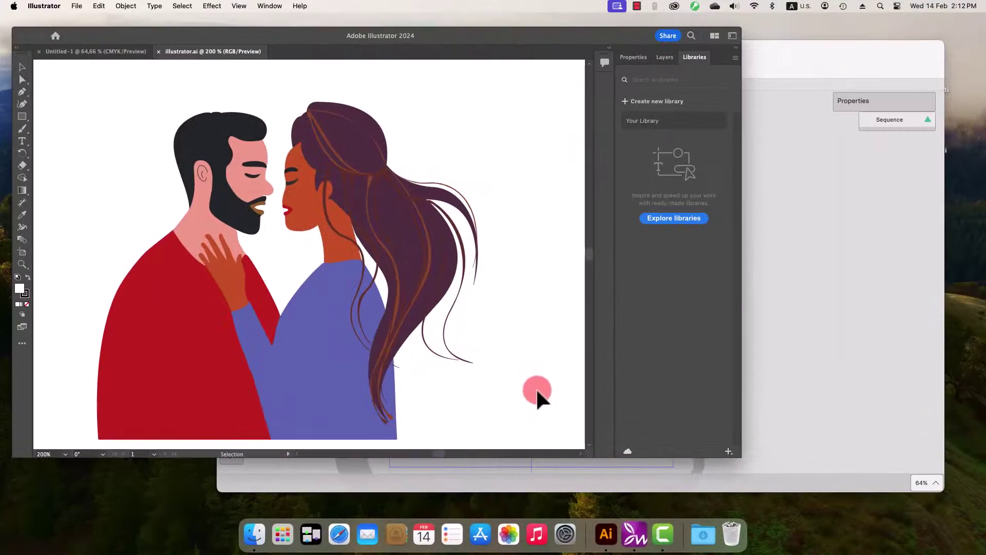
# - Save the illustration as couple.ai with Illustrator 2020 compatibility options, then return to DRAWings XII
pyautogui.click(76, 6)
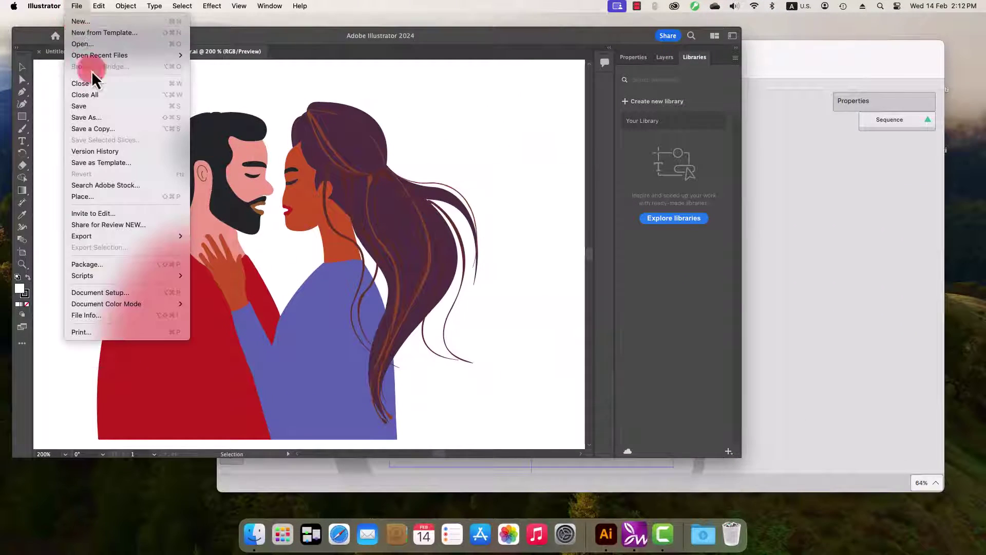
pyautogui.click(100, 118)
pyautogui.write('couple.ai')
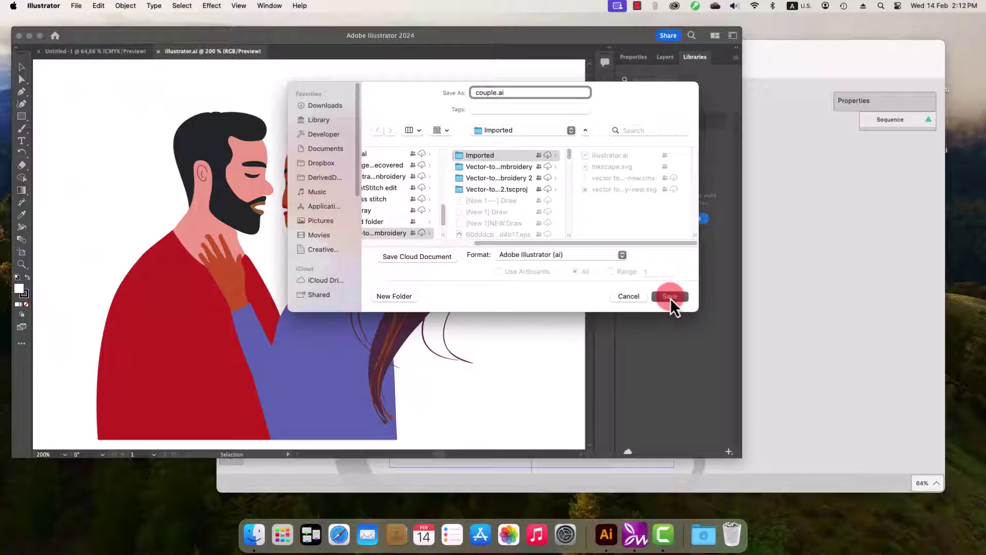
pyautogui.click(670, 296)
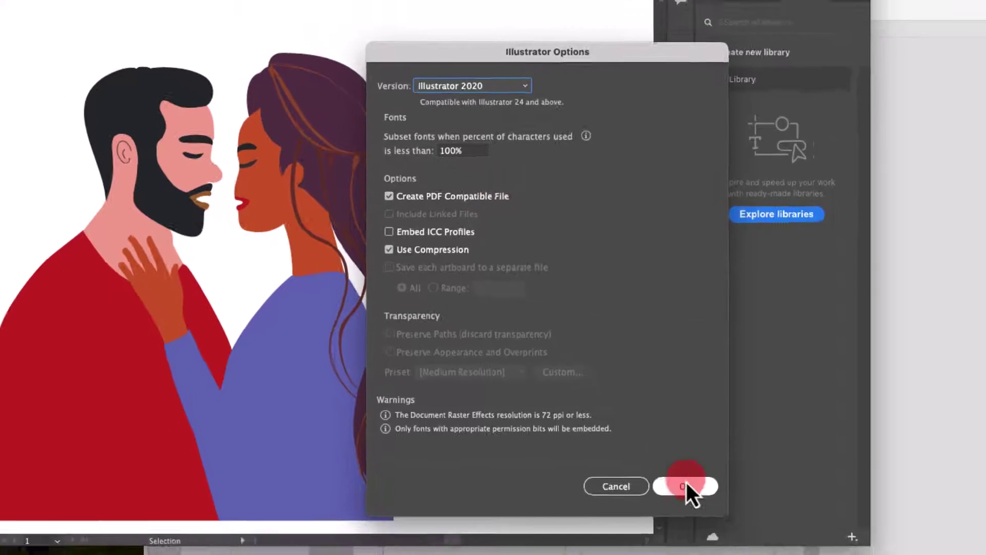
pyautogui.click(721, 520)
pyautogui.click(805, 335)
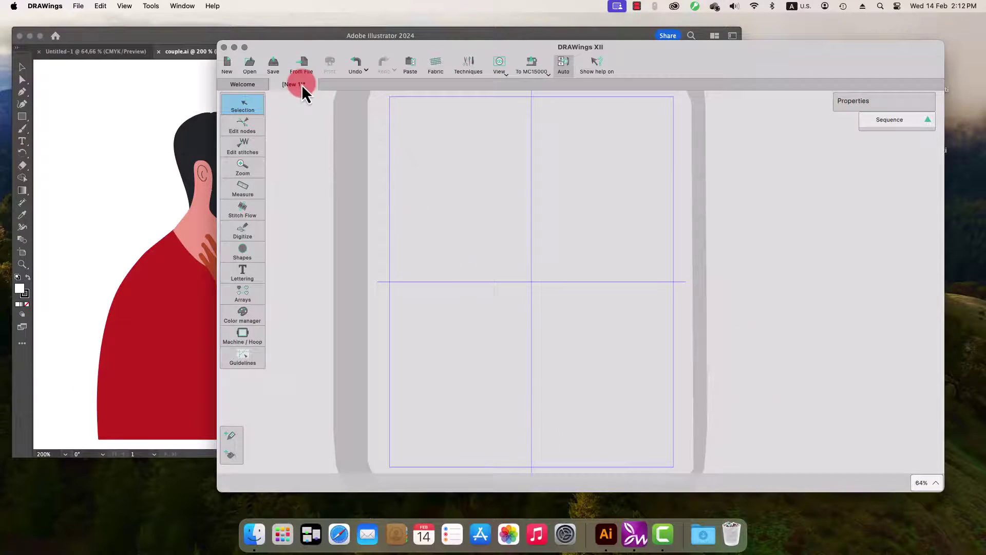
# - Import couple.ai from the Imported folder as an embroidery design and deselect it
pyautogui.click(302, 77)
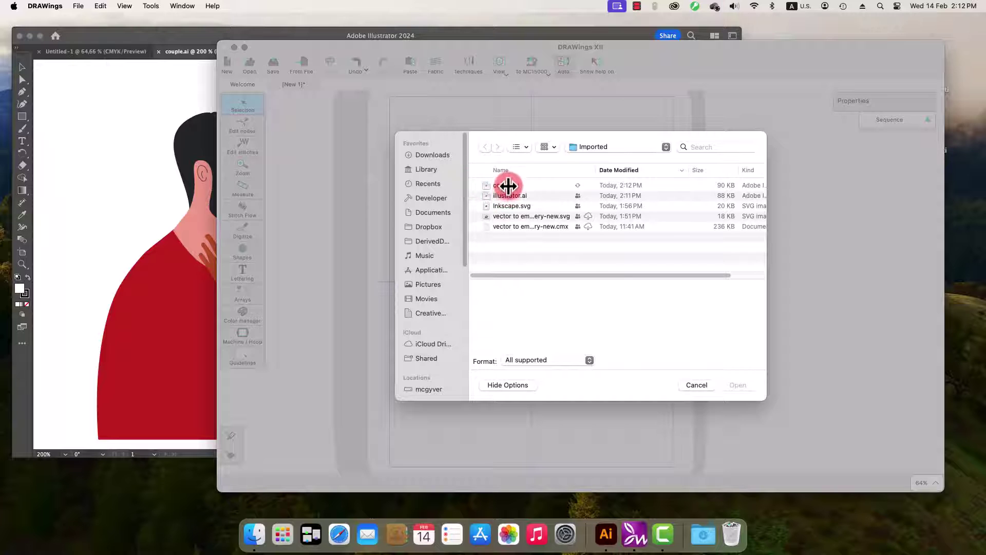
pyautogui.click(506, 186)
pyautogui.click(738, 385)
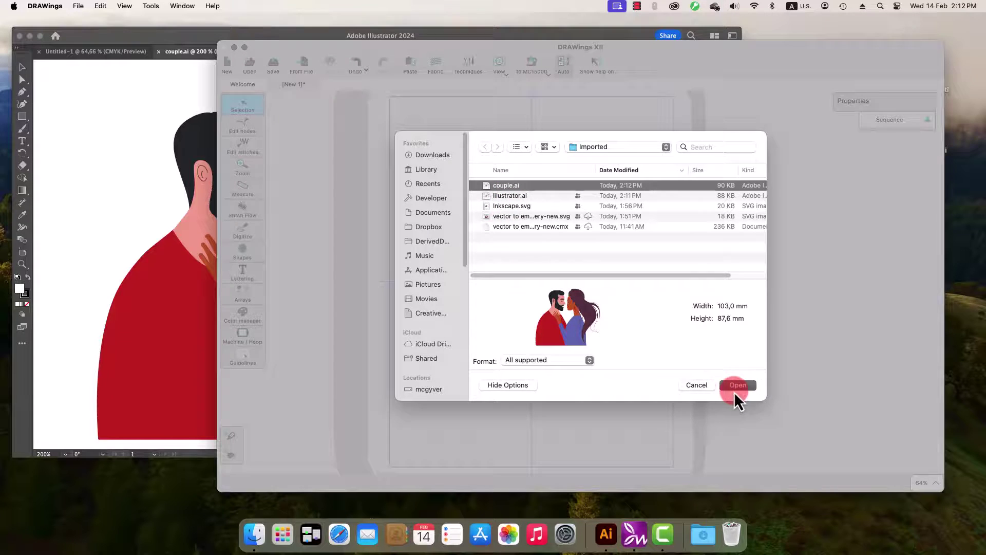
pyautogui.click(661, 312)
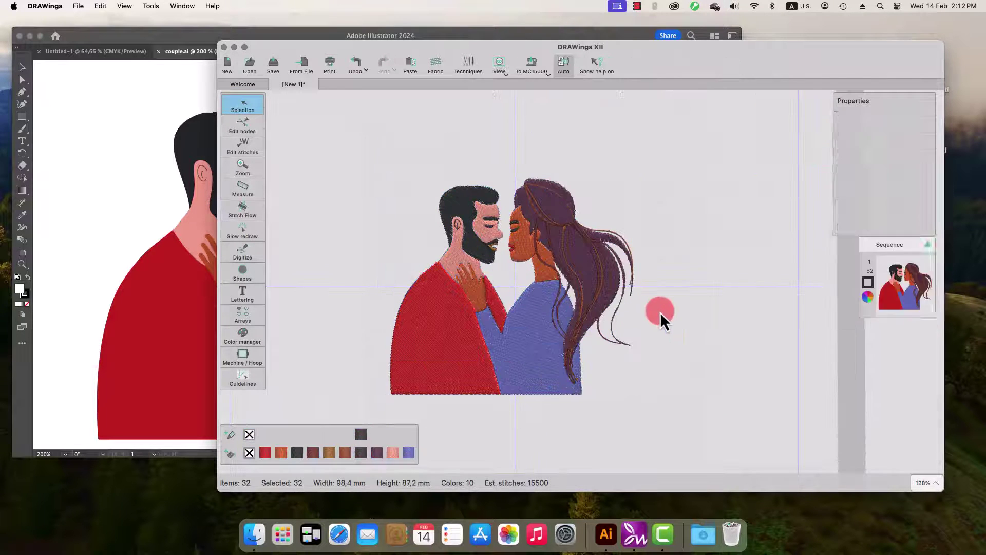